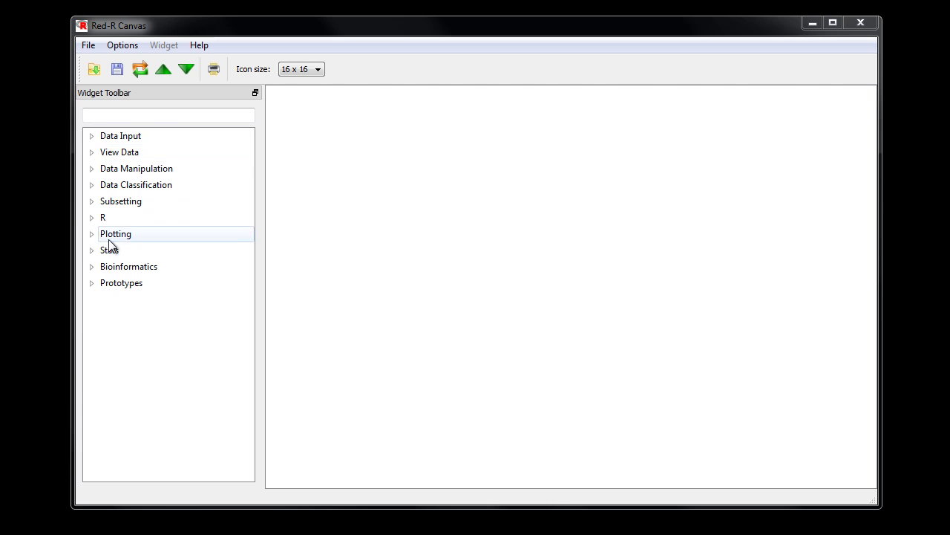
- Expand the Data Input and View Data categories in the widget list
{"action": "left_click", "coordinate": [90, 137]}
{"action": "left_click", "coordinate": [90, 201]}
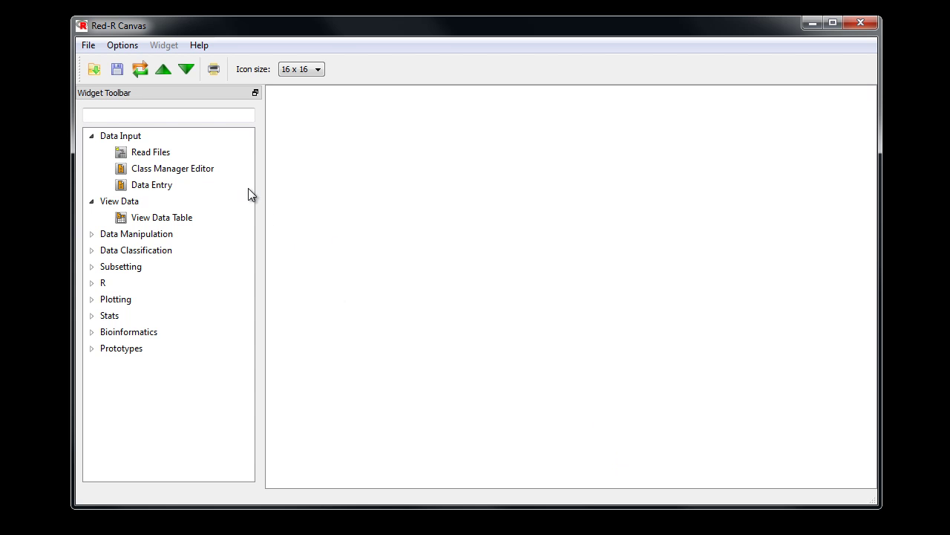
{"action": "left_click", "coordinate": [117, 115]}
{"action": "type", "text": "row f"}
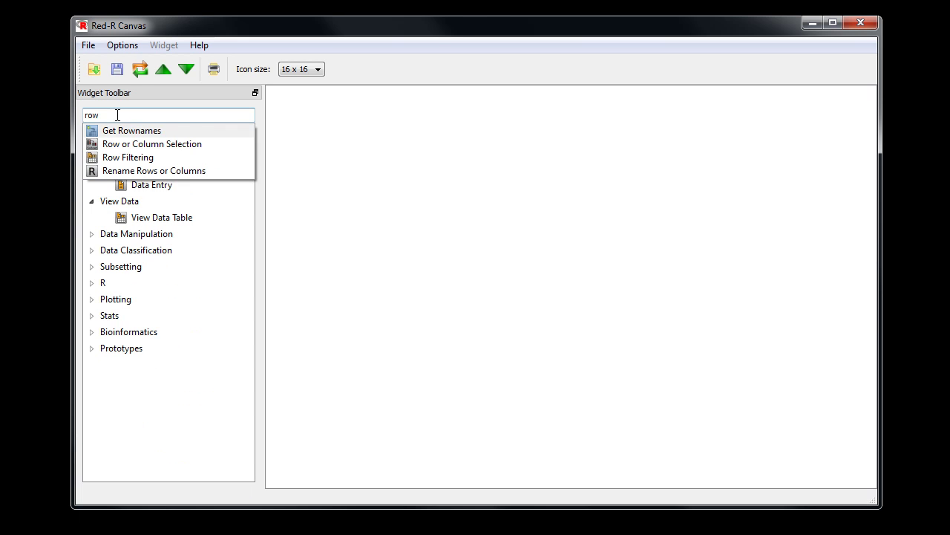
{"action": "key", "text": "BackSpace"}
{"action": "key", "text": "BackSpace"}
{"action": "key", "text": "BackSpace"}
{"action": "key", "text": "BackSpace"}
{"action": "key", "text": "BackSpace"}
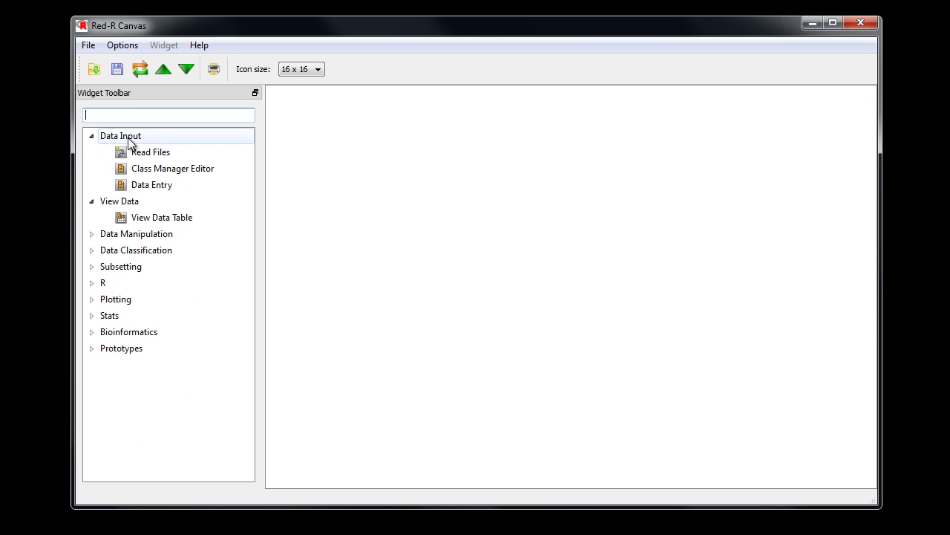
- Add a Read Files widget, a Row Filtering widget and a View Data Table widget in a row on the canvas
{"action": "left_click_drag", "start_coordinate": [140, 153], "coordinate": [355, 165]}
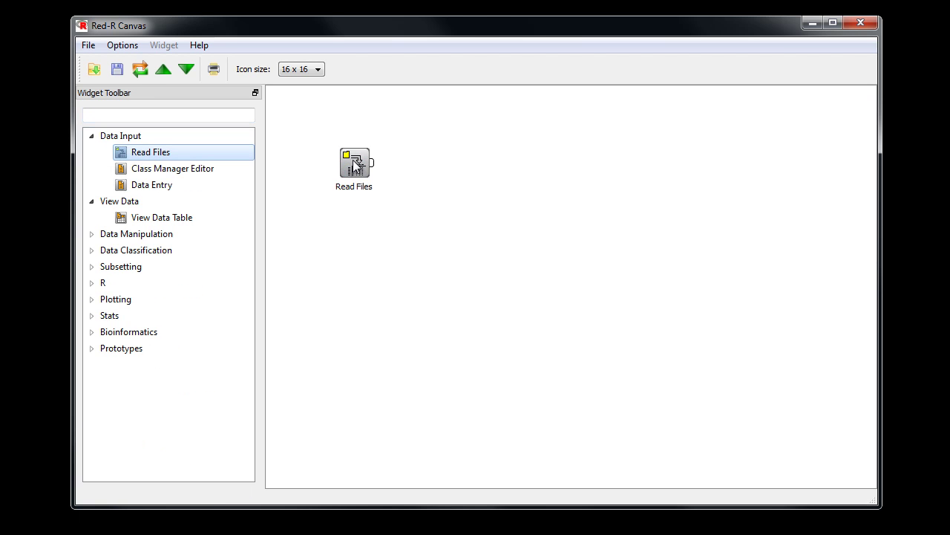
{"action": "left_click", "coordinate": [126, 115]}
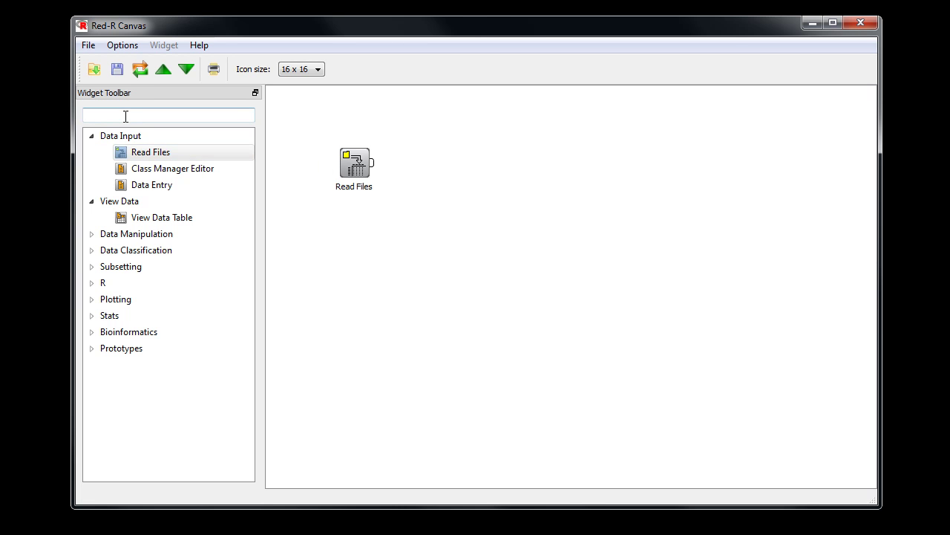
{"action": "type", "text": "row"}
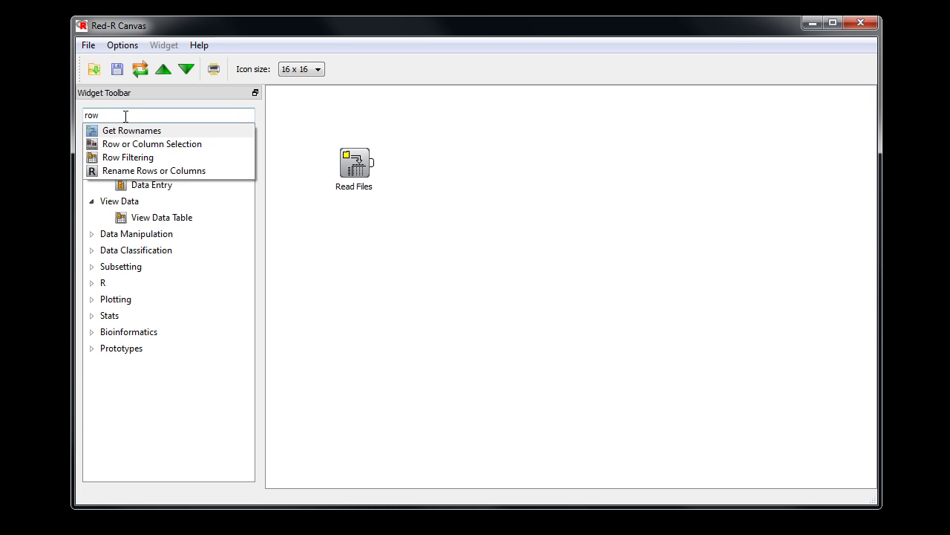
{"action": "left_click", "coordinate": [138, 157]}
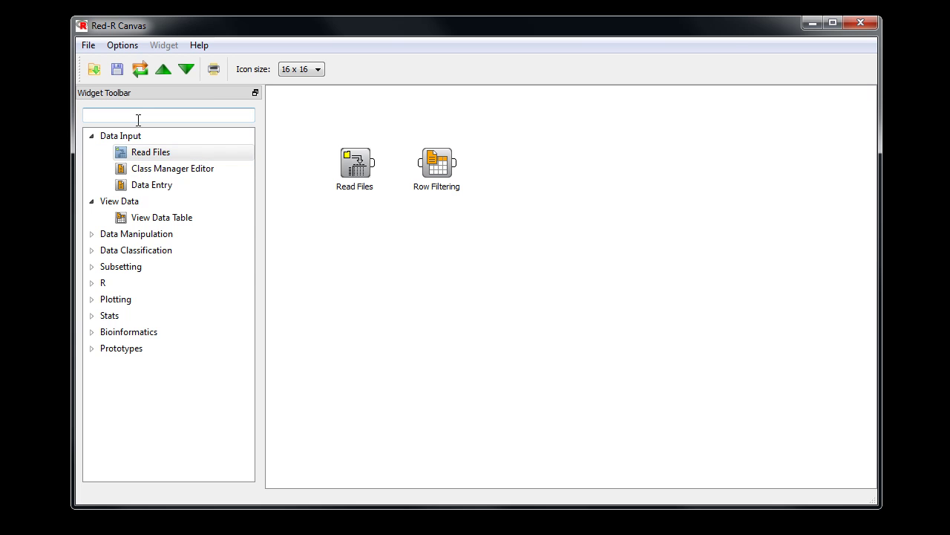
{"action": "left_click_drag", "start_coordinate": [158, 218], "coordinate": [539, 168]}
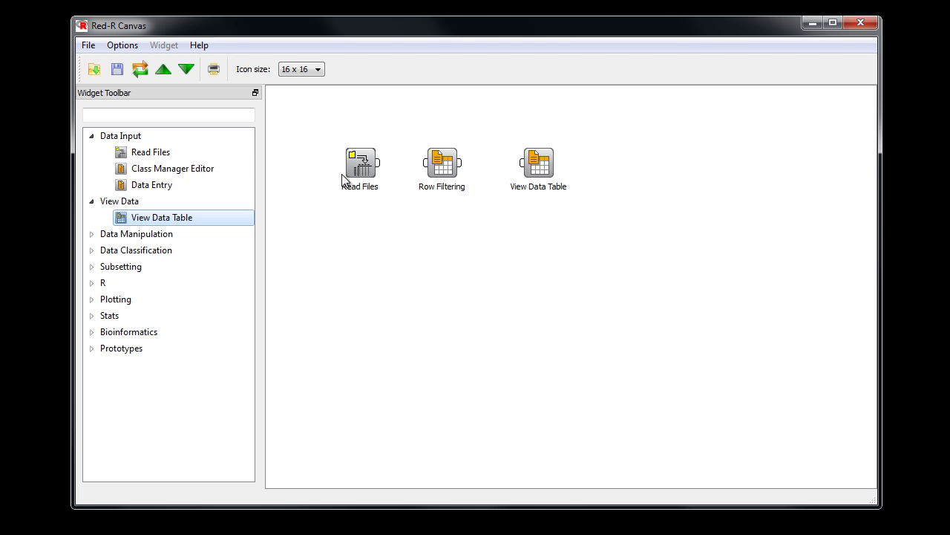
- Connect Read Files to Row Filtering to View Data Table in one chain and open the Read Files widget
{"action": "mouse_move", "coordinate": [357, 171]}
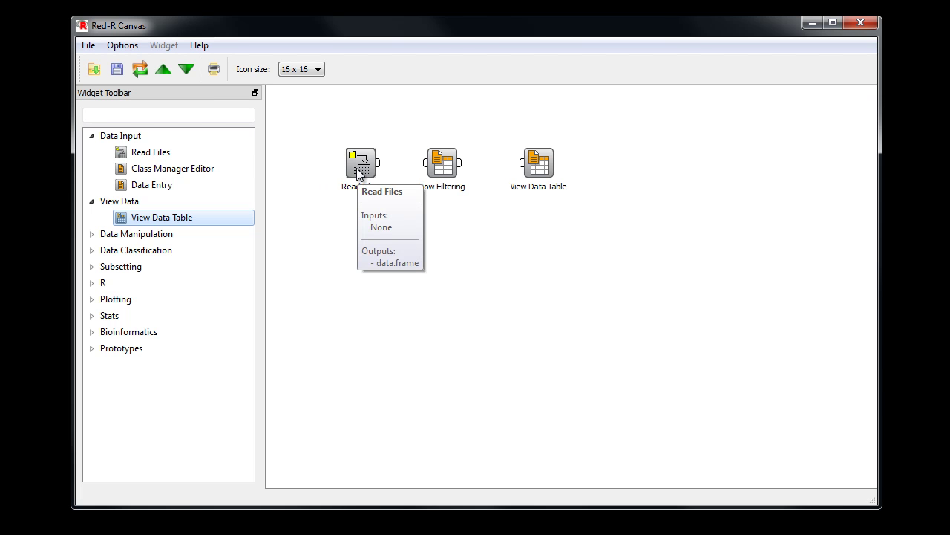
{"action": "left_click_drag", "start_coordinate": [378, 163], "coordinate": [522, 167]}
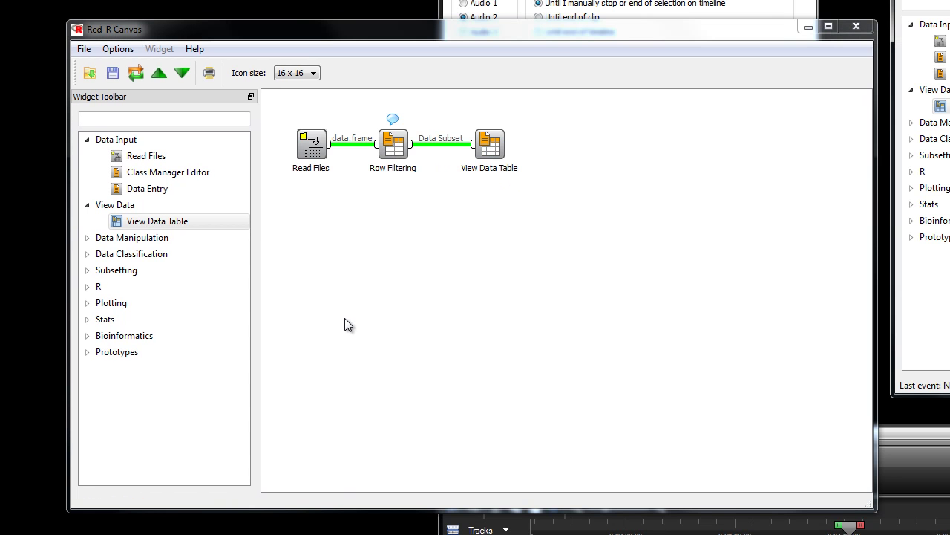
{"action": "double_click", "coordinate": [313, 146]}
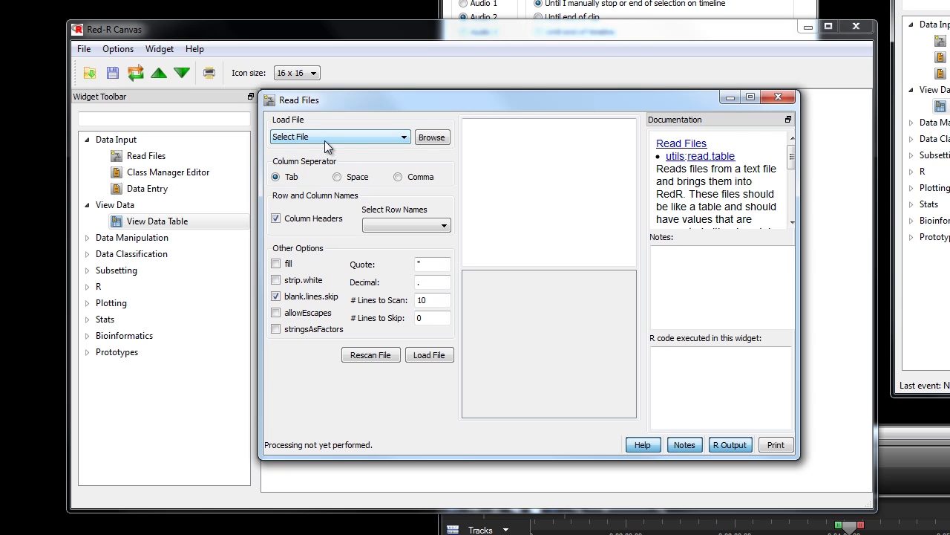
{"action": "left_click", "coordinate": [325, 140]}
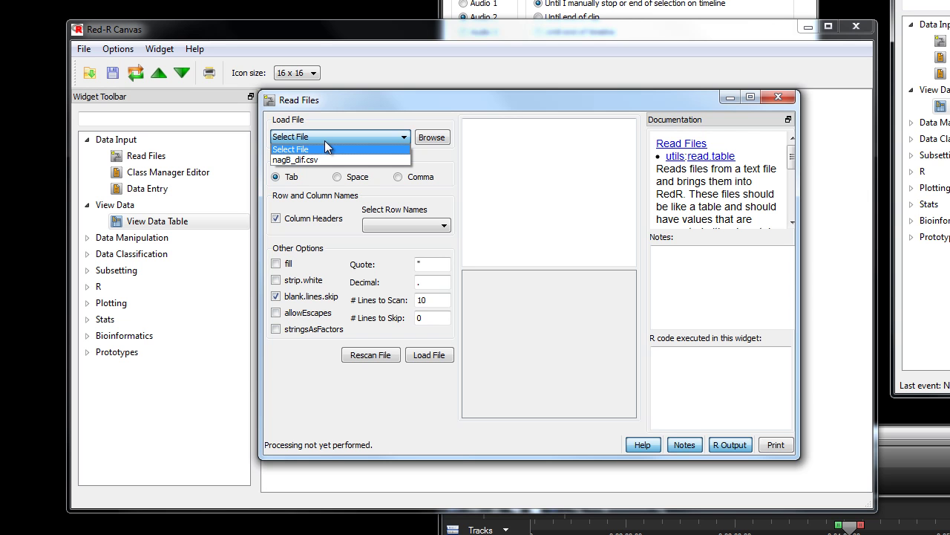
{"action": "left_click", "coordinate": [325, 140]}
{"action": "left_click", "coordinate": [432, 137]}
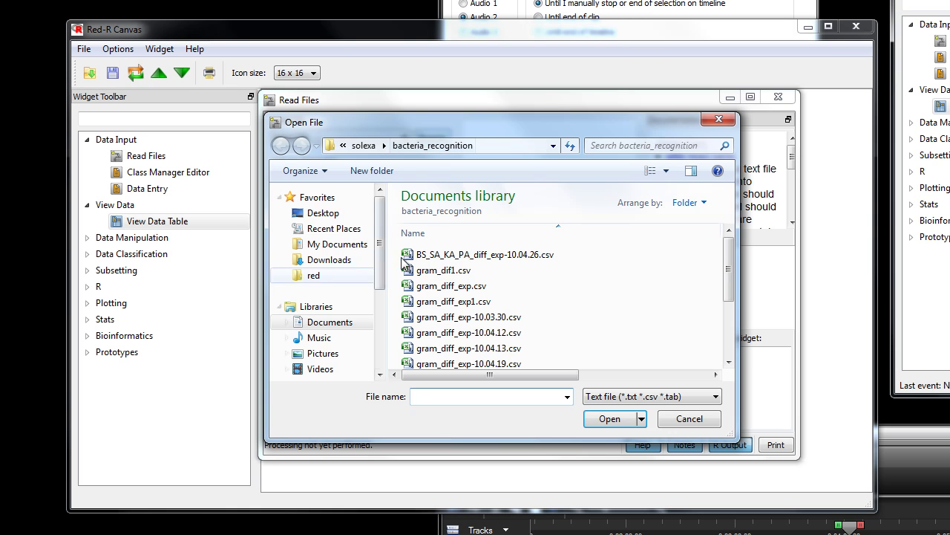
{"action": "left_click", "coordinate": [716, 425]}
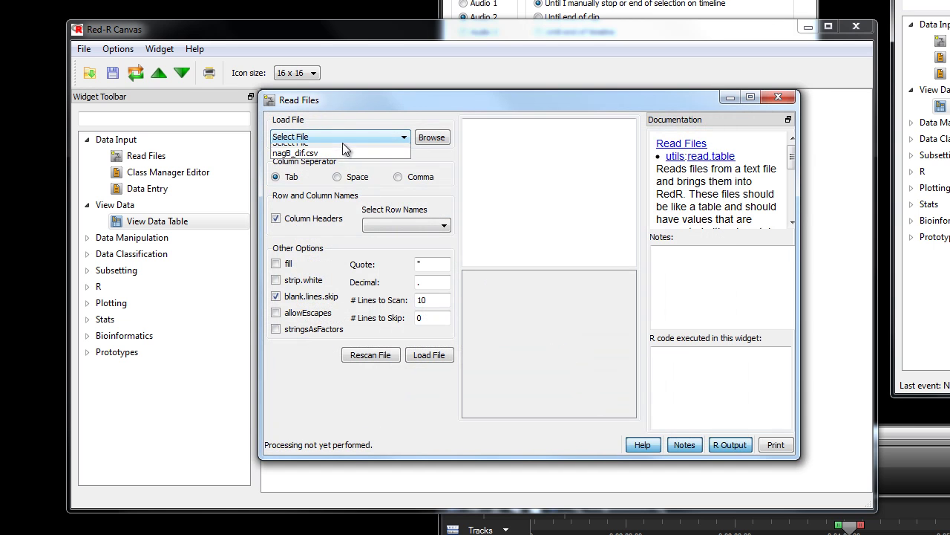
- Choose nagB_dif.csv with Comma as the column separator and widen the Read Files window
{"action": "left_click", "coordinate": [341, 159]}
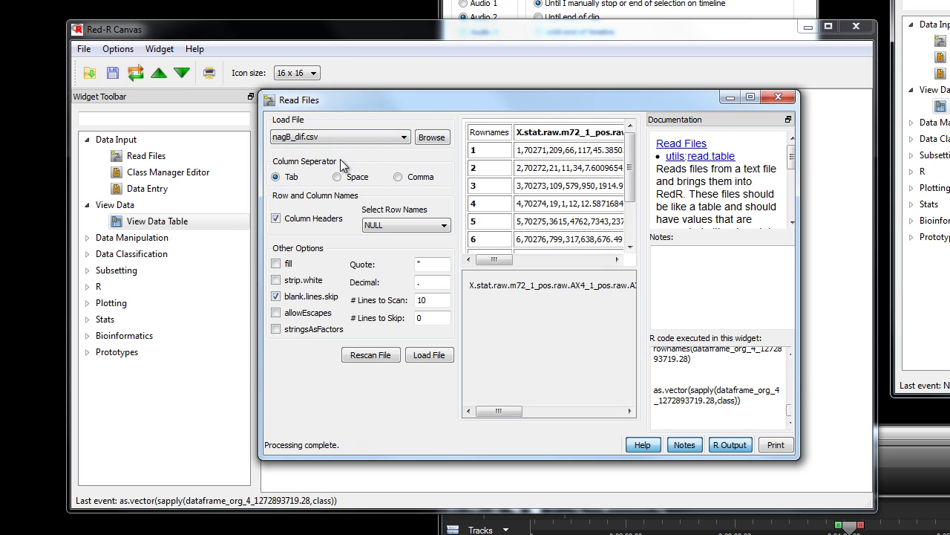
{"action": "left_click", "coordinate": [398, 179]}
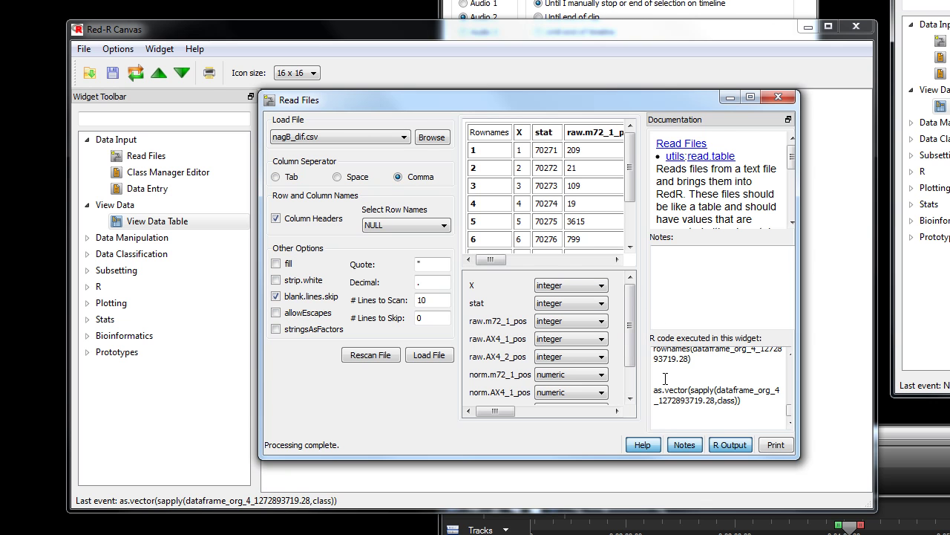
{"action": "left_click_drag", "start_coordinate": [259, 226], "coordinate": [116, 217]}
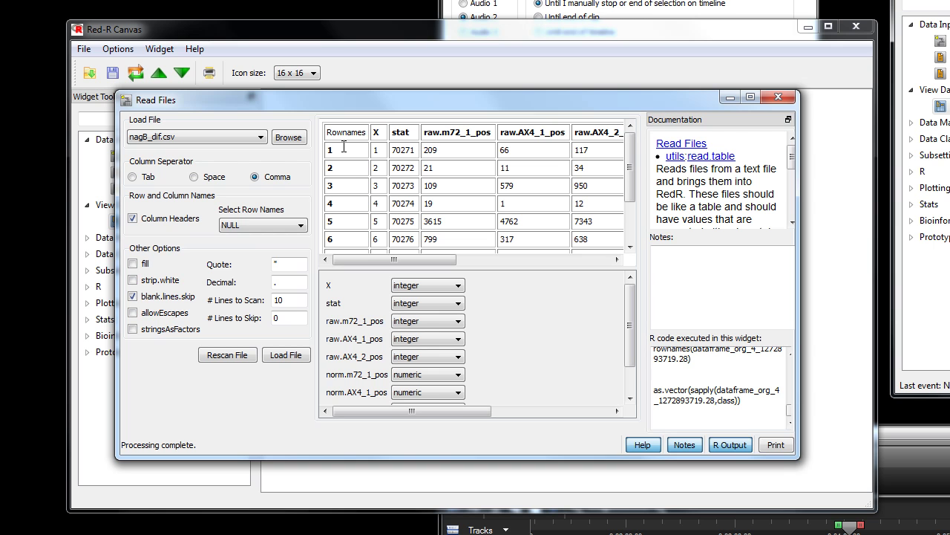
- Inspect the class options of the stat column without changing them, and load the file's data
{"action": "left_click_drag", "start_coordinate": [630, 171], "coordinate": [630, 133]}
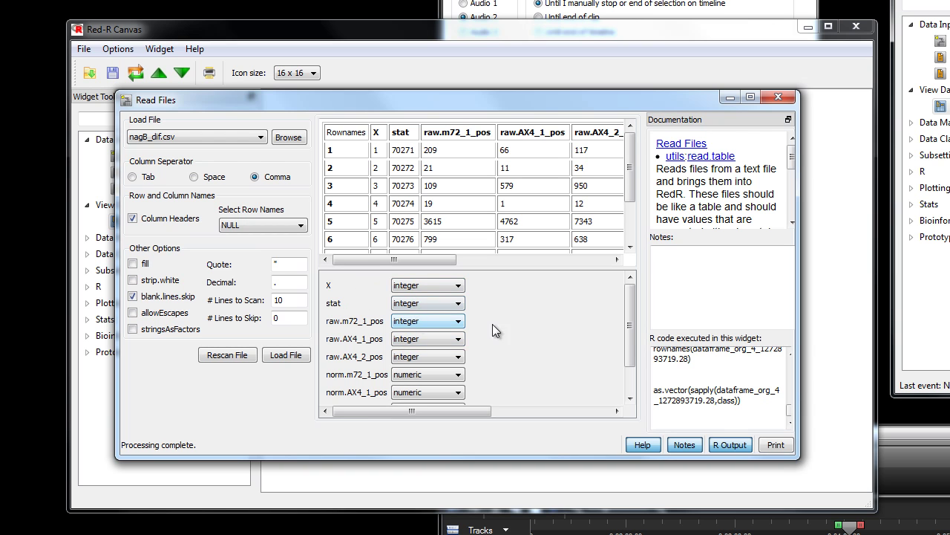
{"action": "mouse_move", "coordinate": [626, 319]}
{"action": "left_mouse_down"}
{"action": "mouse_move", "coordinate": [634, 357]}
{"action": "mouse_move", "coordinate": [634, 309]}
{"action": "left_mouse_up"}
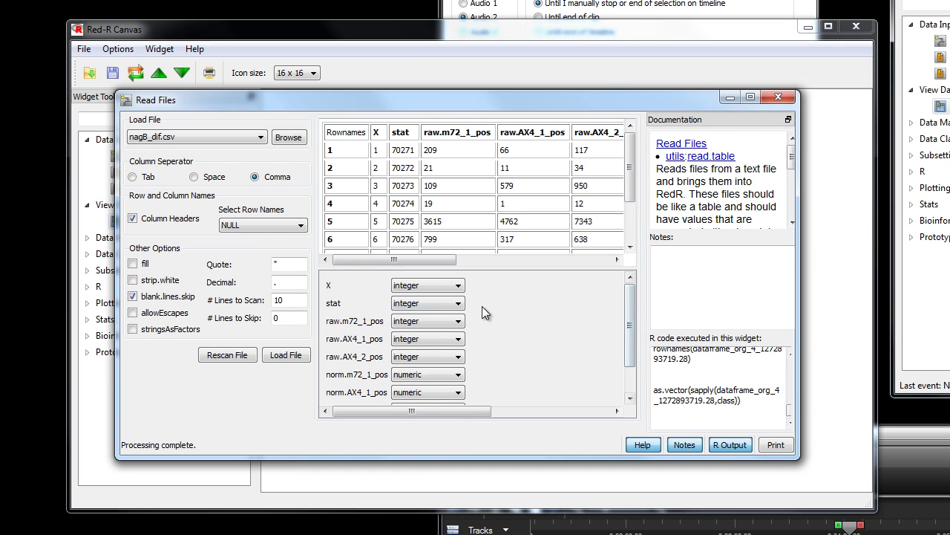
{"action": "left_click", "coordinate": [450, 309]}
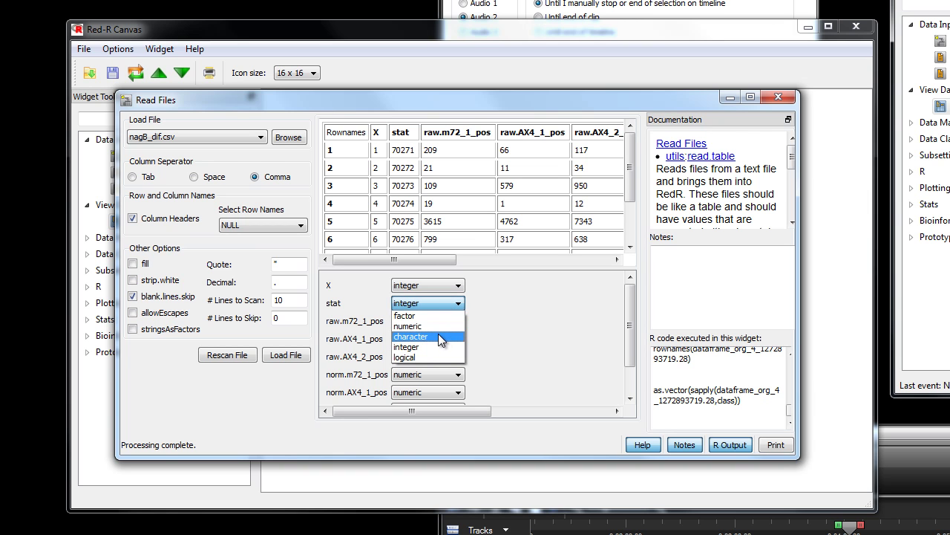
{"action": "left_click", "coordinate": [440, 302]}
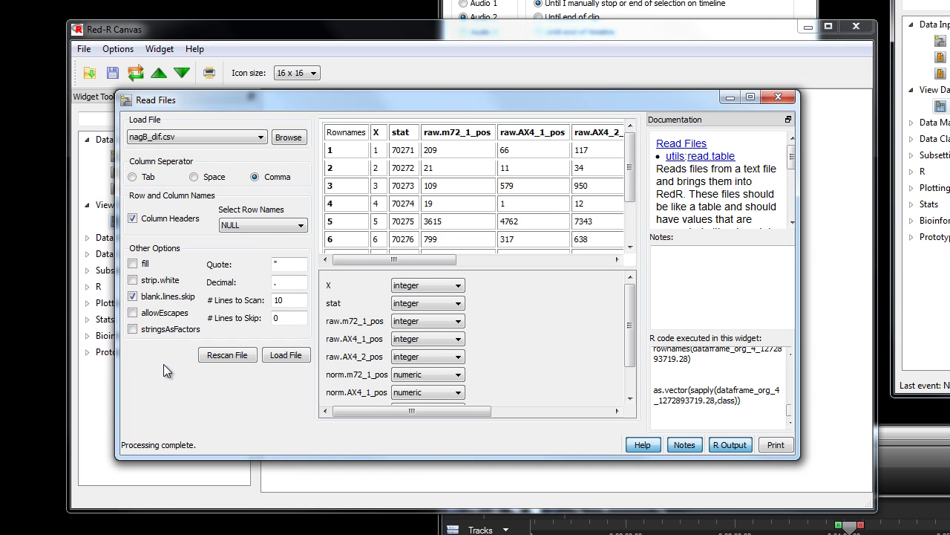
{"action": "left_click", "coordinate": [286, 355]}
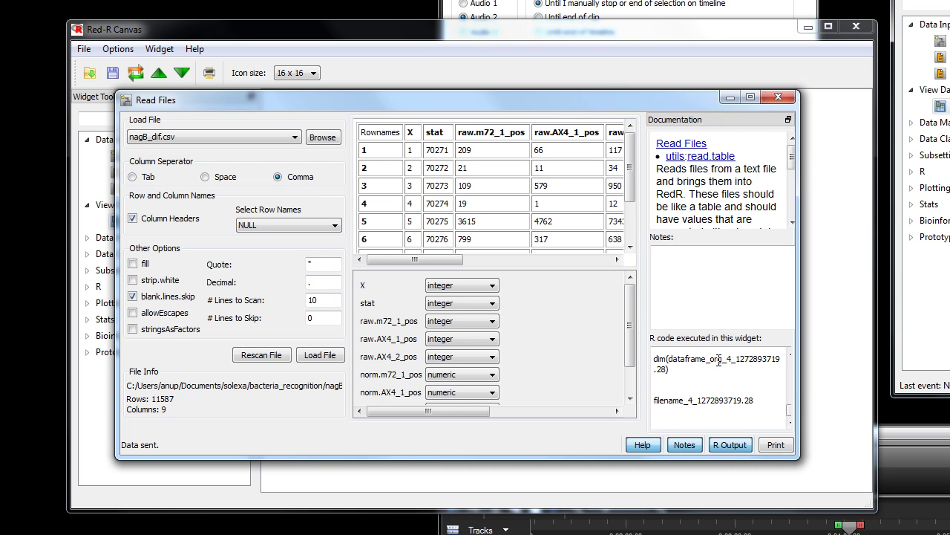
- Hide the Help, Notes and R Output sections of the Read Files widget and show them again
{"action": "left_click", "coordinate": [643, 445]}
{"action": "left_click", "coordinate": [684, 444]}
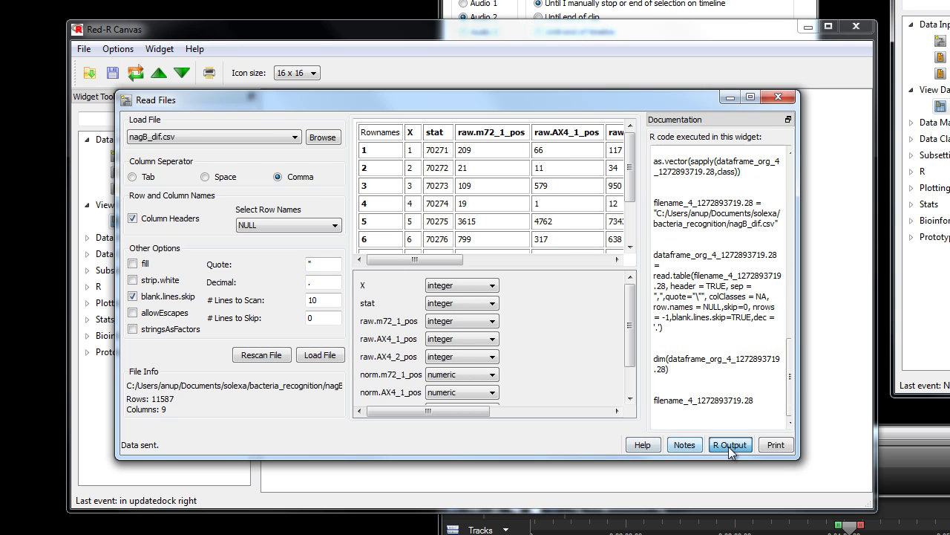
{"action": "left_click", "coordinate": [729, 445]}
{"action": "left_click", "coordinate": [739, 448]}
{"action": "left_click", "coordinate": [685, 444]}
{"action": "left_click", "coordinate": [643, 445]}
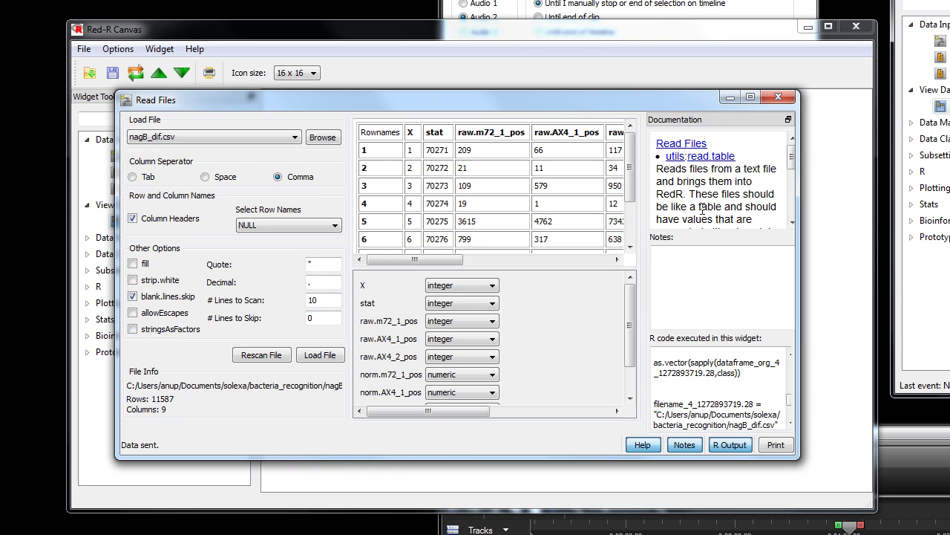
- Look through the notes area and the R code executed in the Read Files widget, and close the widget
{"action": "left_click", "coordinate": [691, 297]}
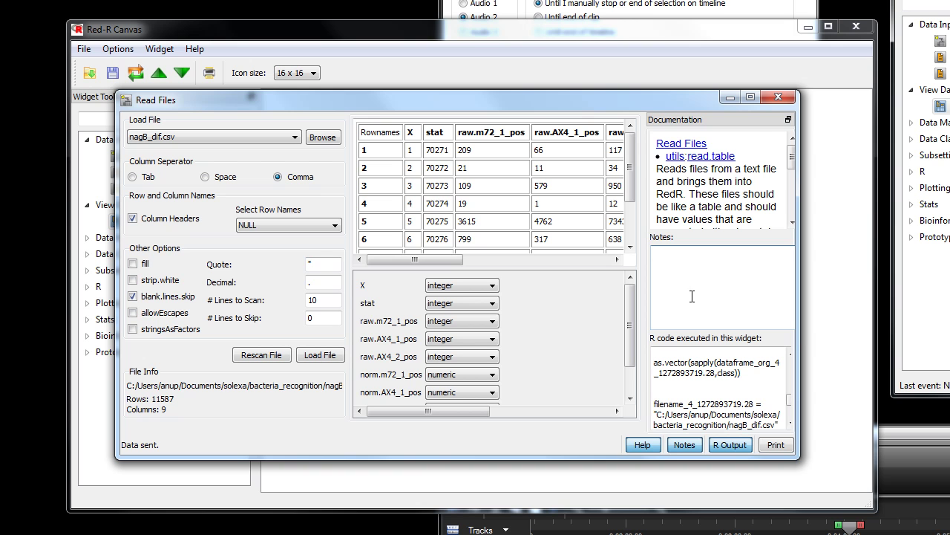
{"action": "left_click", "coordinate": [790, 410]}
{"action": "left_click", "coordinate": [790, 411]}
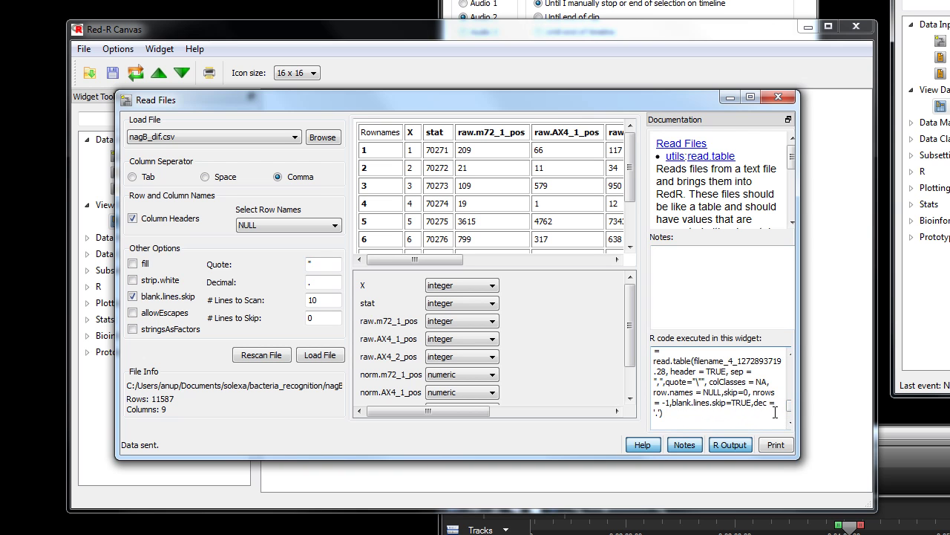
{"action": "left_click", "coordinate": [788, 407]}
{"action": "left_click", "coordinate": [788, 407]}
{"action": "left_click", "coordinate": [788, 405]}
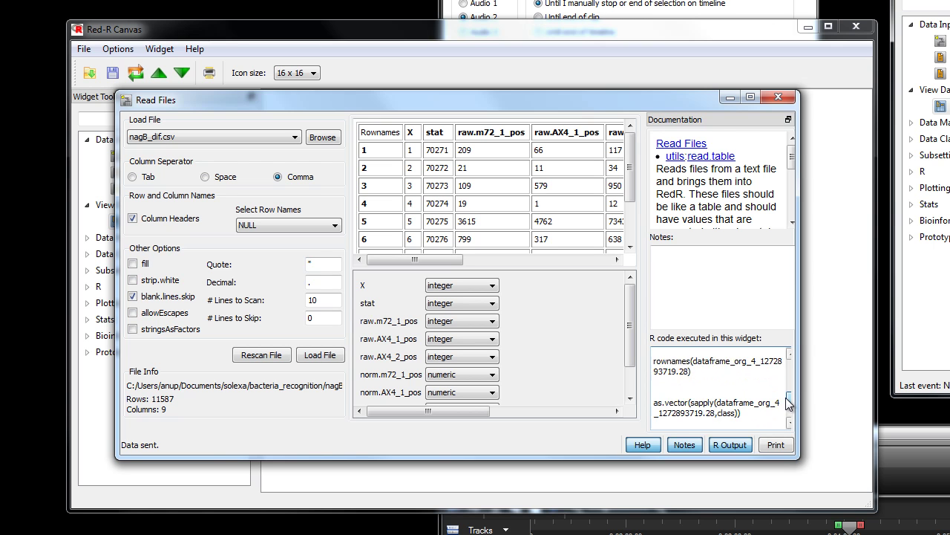
{"action": "scroll", "coordinate": [788, 403], "scroll_direction": "up", "scroll_amount": 1}
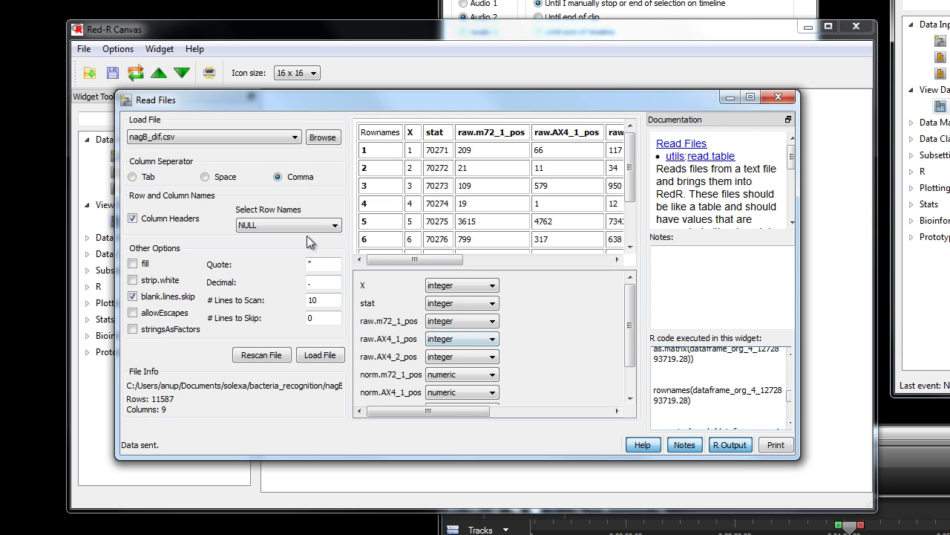
{"action": "left_click", "coordinate": [778, 97]}
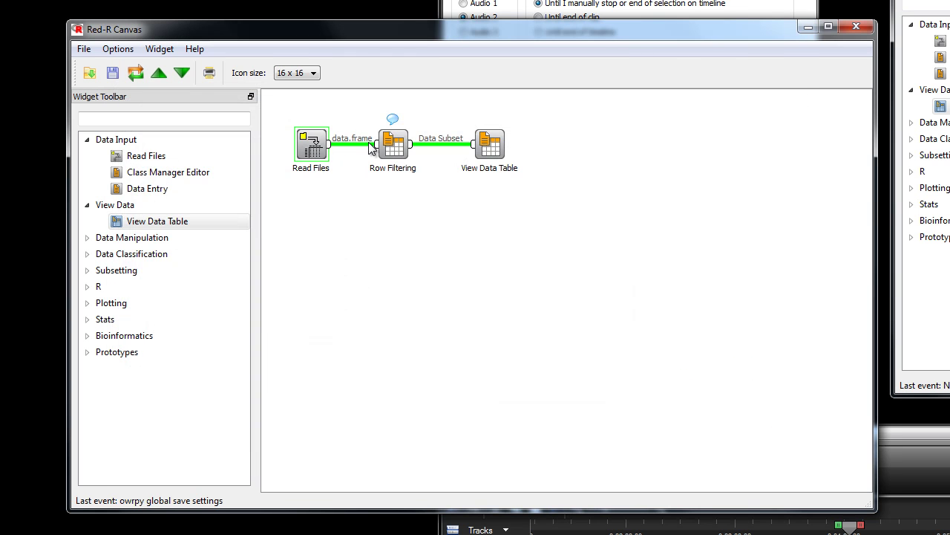
- Open the Row Filtering widget, enlarge its window and browse the rows of the data table
{"action": "mouse_move", "coordinate": [368, 146]}
{"action": "double_click", "coordinate": [394, 149]}
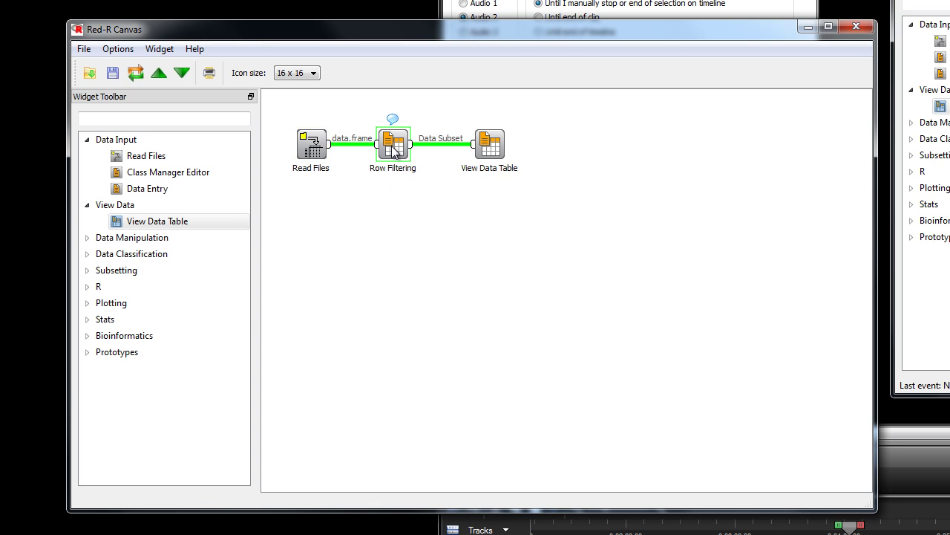
{"action": "left_click_drag", "start_coordinate": [424, 129], "coordinate": [284, 107]}
{"action": "left_click_drag", "start_coordinate": [670, 430], "coordinate": [805, 453]}
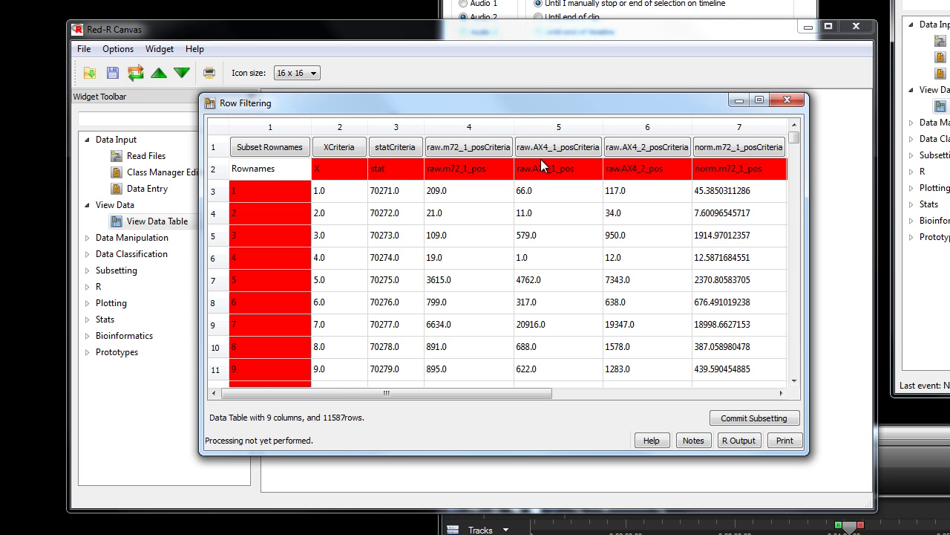
{"action": "left_click_drag", "start_coordinate": [794, 140], "coordinate": [790, 319]}
{"action": "left_click_drag", "start_coordinate": [793, 359], "coordinate": [794, 139]}
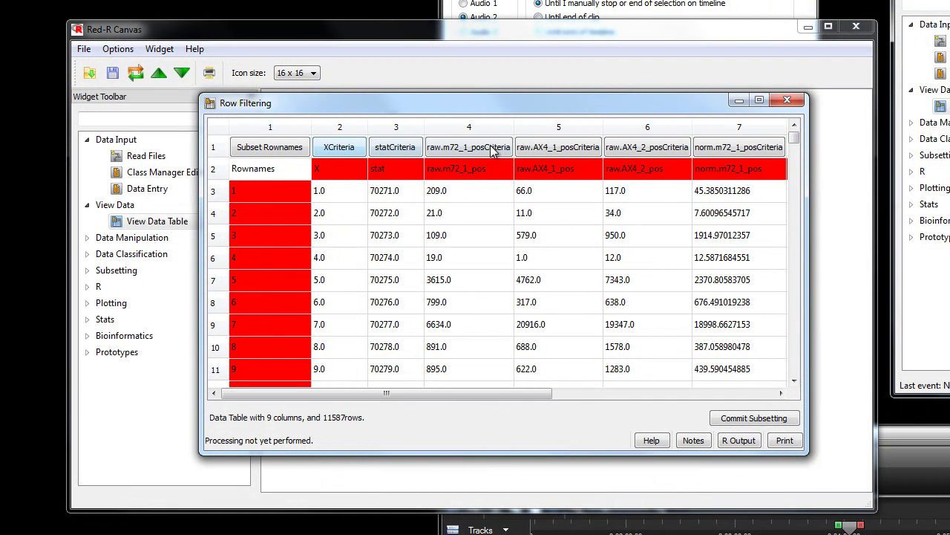
- Add the criterion < 10 to the X column and commit it to filter the table
{"action": "left_click", "coordinate": [336, 152]}
{"action": "left_click_drag", "start_coordinate": [688, 254], "coordinate": [558, 184]}
{"action": "type", "text": "<"}
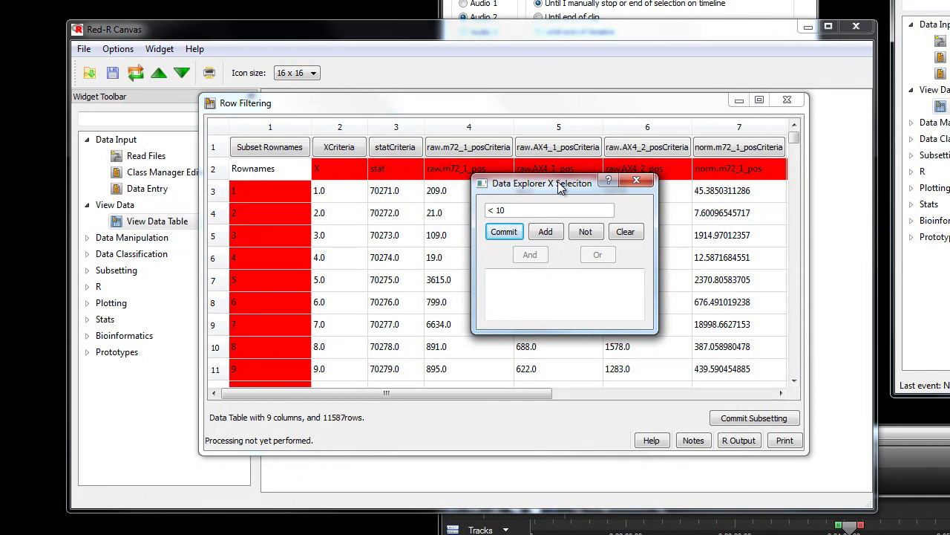
{"action": "type", "text": " 10"}
{"action": "left_click", "coordinate": [546, 232]}
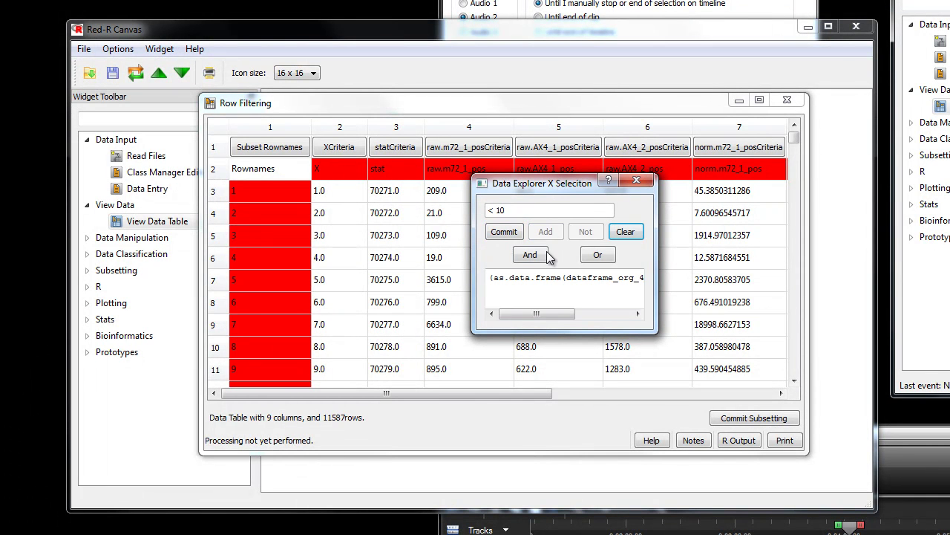
{"action": "left_click", "coordinate": [502, 230]}
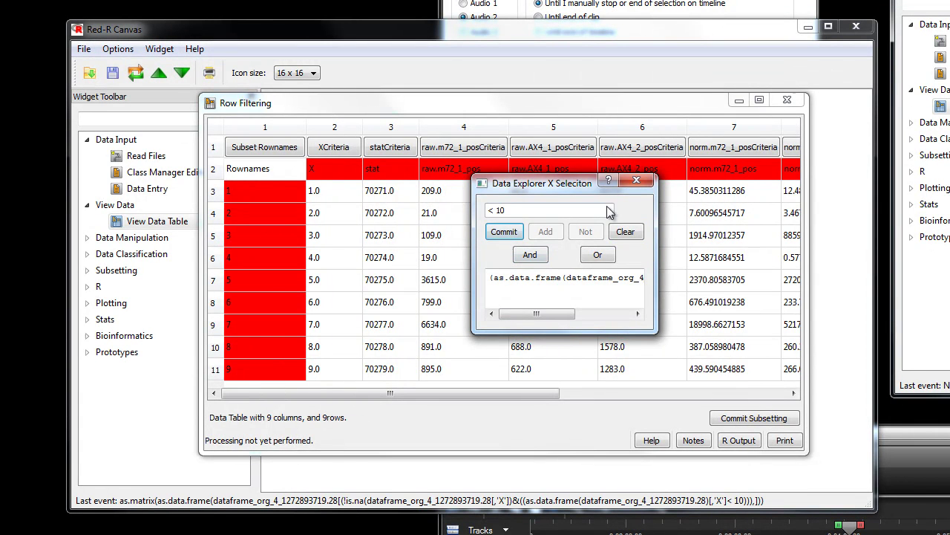
- Close the X criterion dialog, commit the row subsetting to send the filtered data, and close the Row Filtering widget
{"action": "left_click", "coordinate": [637, 181]}
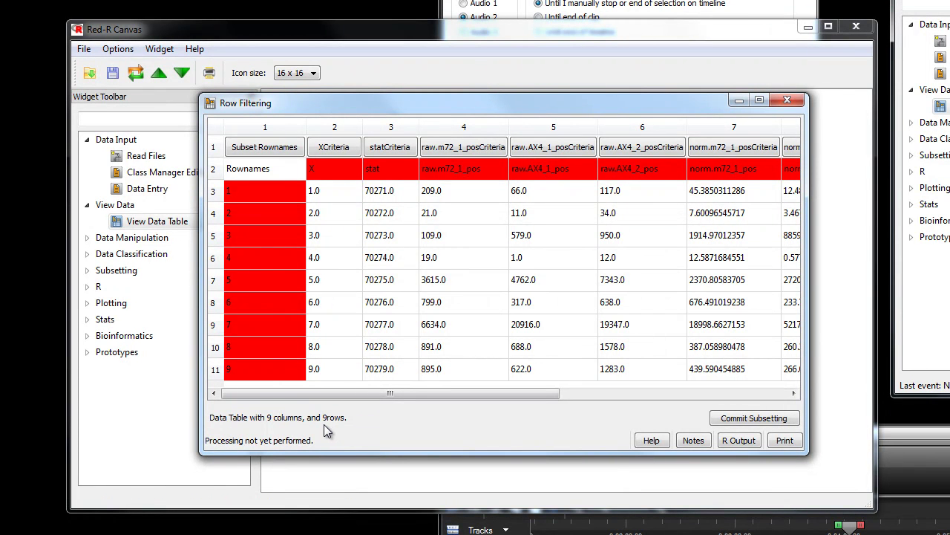
{"action": "left_click", "coordinate": [752, 422]}
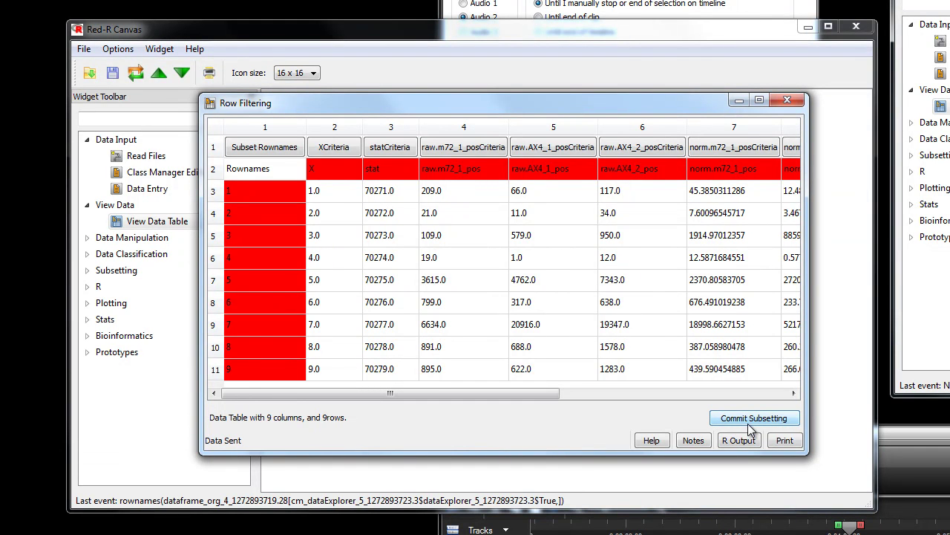
{"action": "left_click", "coordinate": [788, 101]}
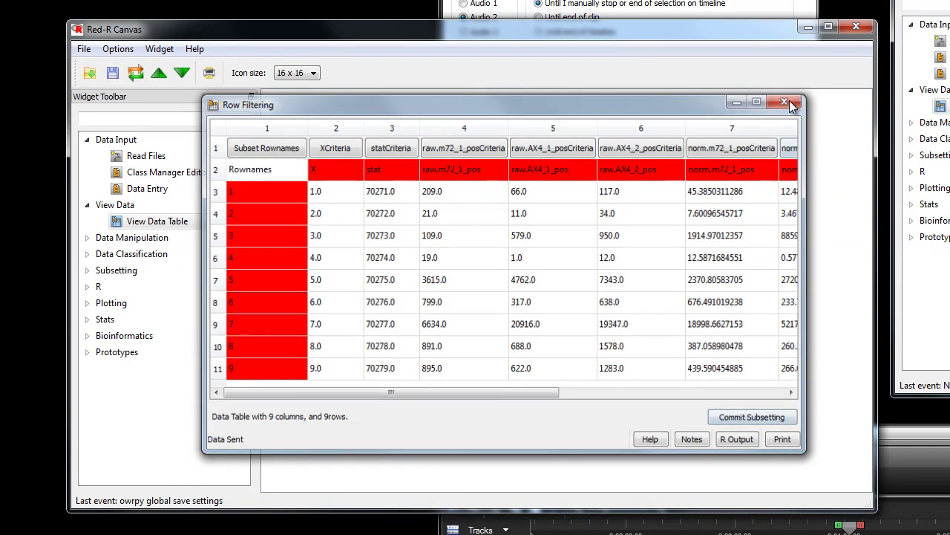
- Open the View Data Table widget fed by Row Filtering, look over the filtered rows and close it
{"action": "mouse_move", "coordinate": [412, 143]}
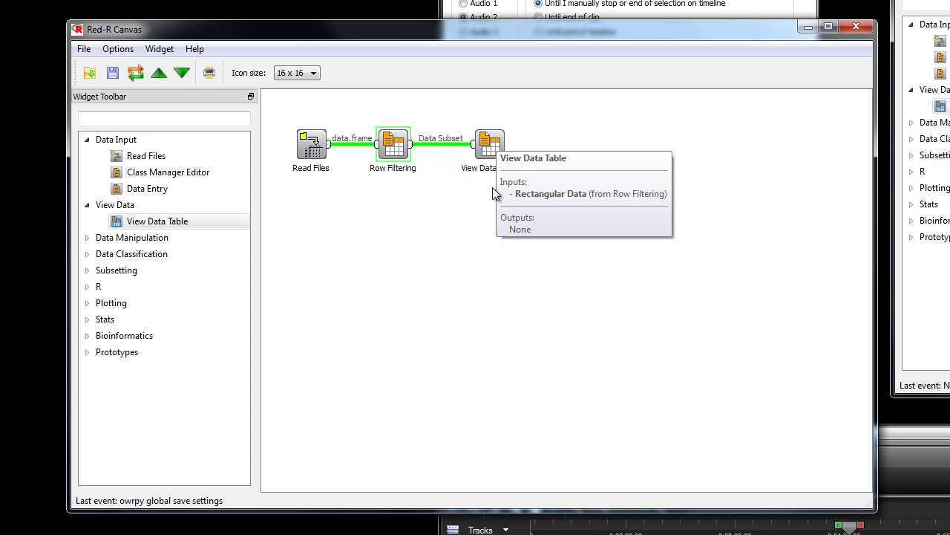
{"action": "double_click", "coordinate": [494, 147]}
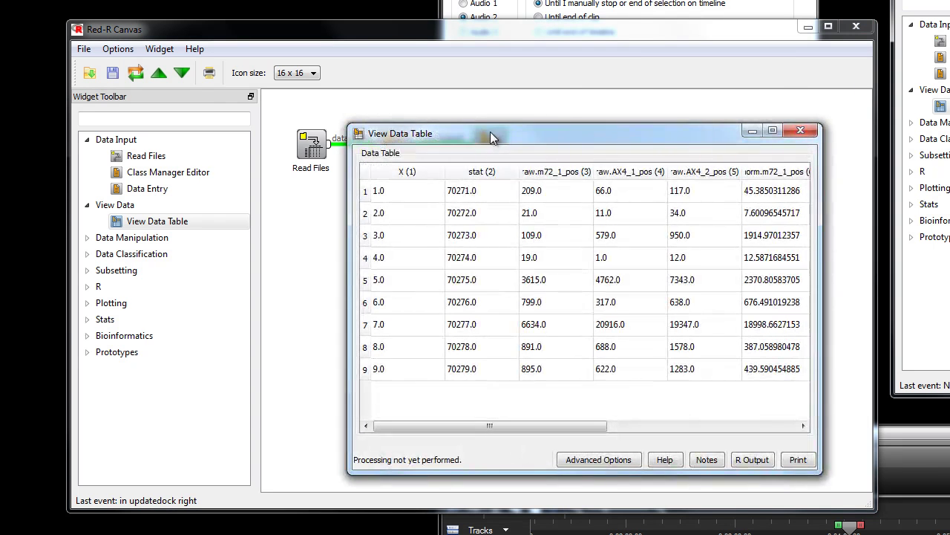
{"action": "left_click_drag", "start_coordinate": [483, 125], "coordinate": [420, 96]}
{"action": "mouse_move", "coordinate": [375, 383]}
{"action": "left_mouse_down"}
{"action": "mouse_move", "coordinate": [583, 384]}
{"action": "mouse_move", "coordinate": [368, 388]}
{"action": "left_mouse_up"}
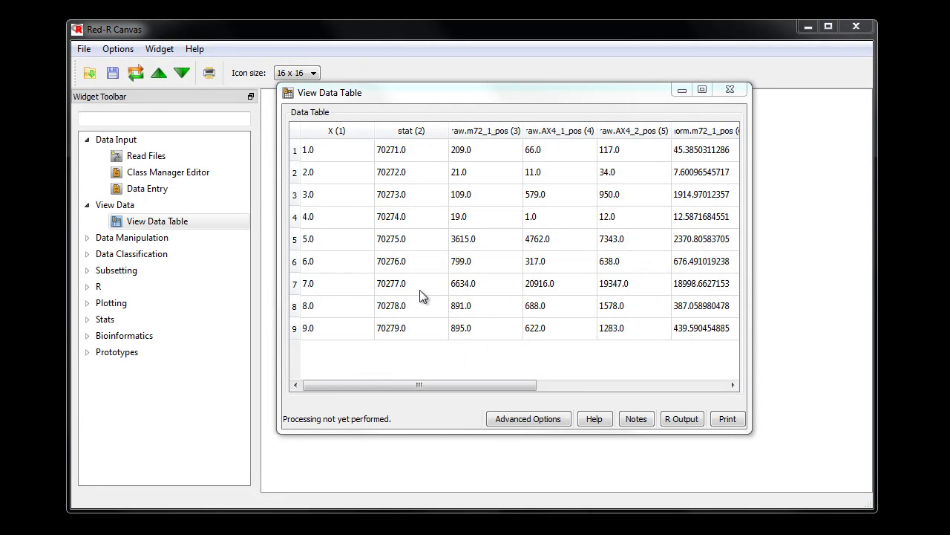
{"action": "left_click", "coordinate": [730, 89]}
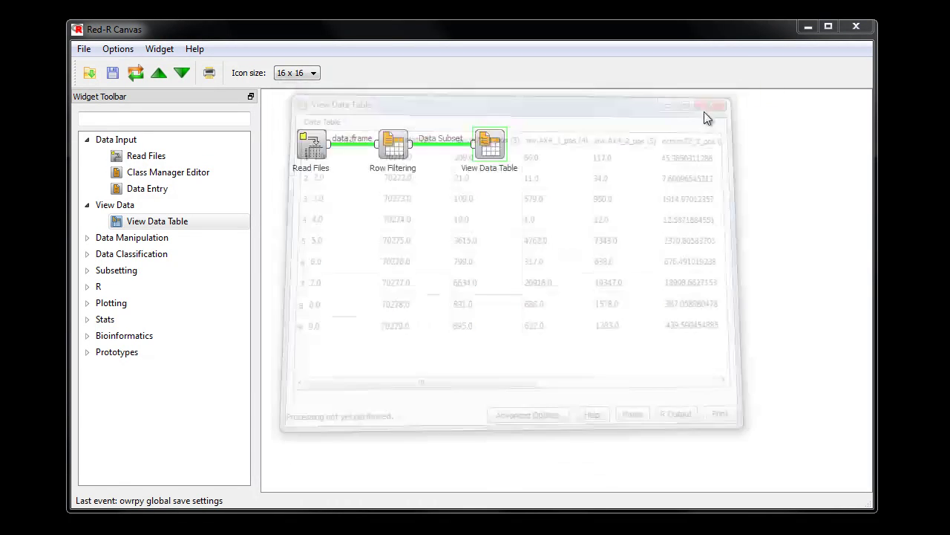
- Add a Scatterplot widget below the Row Filtering widget and connect the Read Files output to it
{"action": "left_click", "coordinate": [147, 117]}
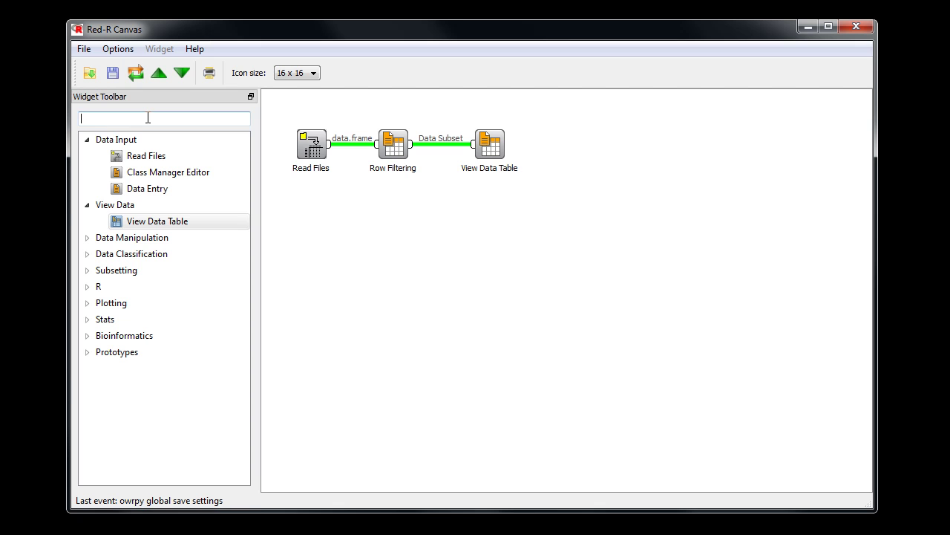
{"action": "type", "text": "sca"}
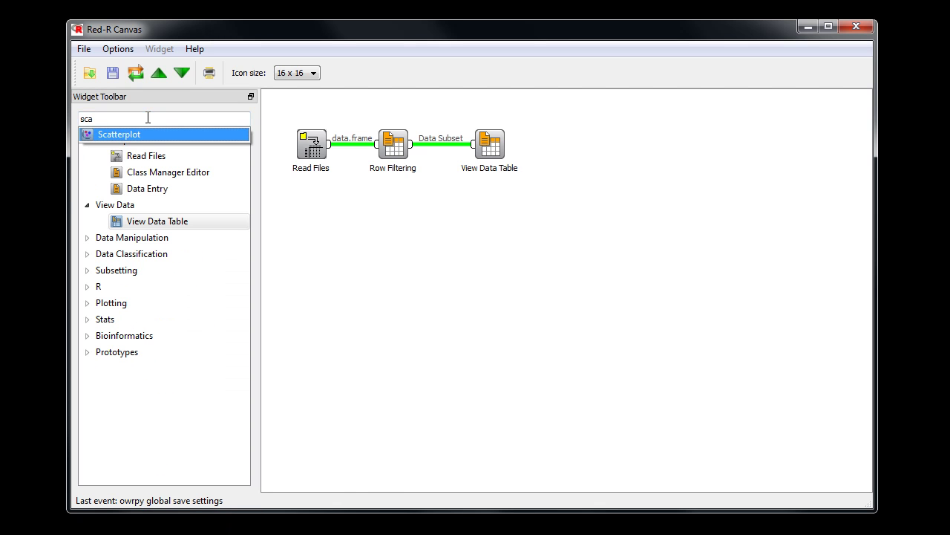
{"action": "key", "text": "Return"}
{"action": "left_click_drag", "start_coordinate": [561, 151], "coordinate": [433, 218]}
{"action": "left_click_drag", "start_coordinate": [327, 148], "coordinate": [327, 148]}
{"action": "left_click_drag", "start_coordinate": [359, 184], "coordinate": [430, 210]}
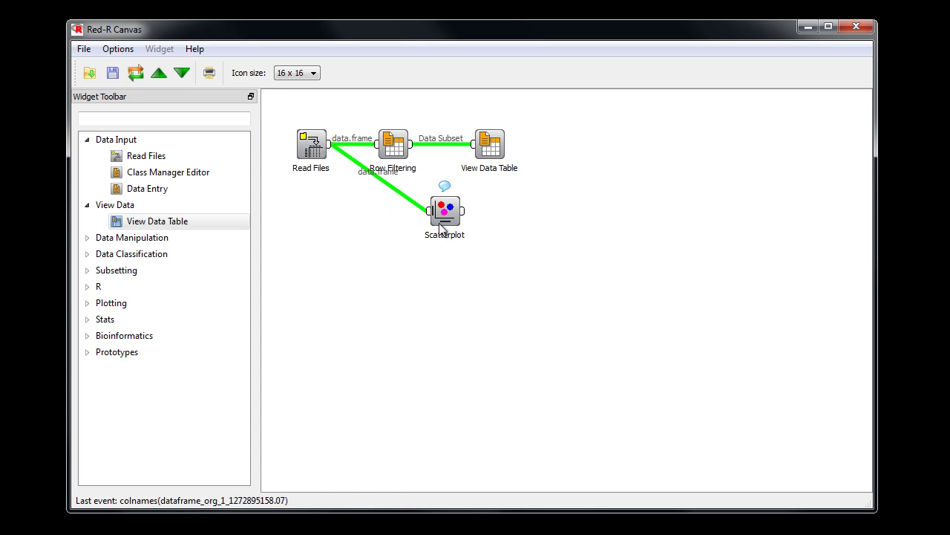
- Open the Scatterplot widget and plot raw.m72_1_pos as X data against raw.AX4_2_pos as Y data
{"action": "double_click", "coordinate": [445, 212]}
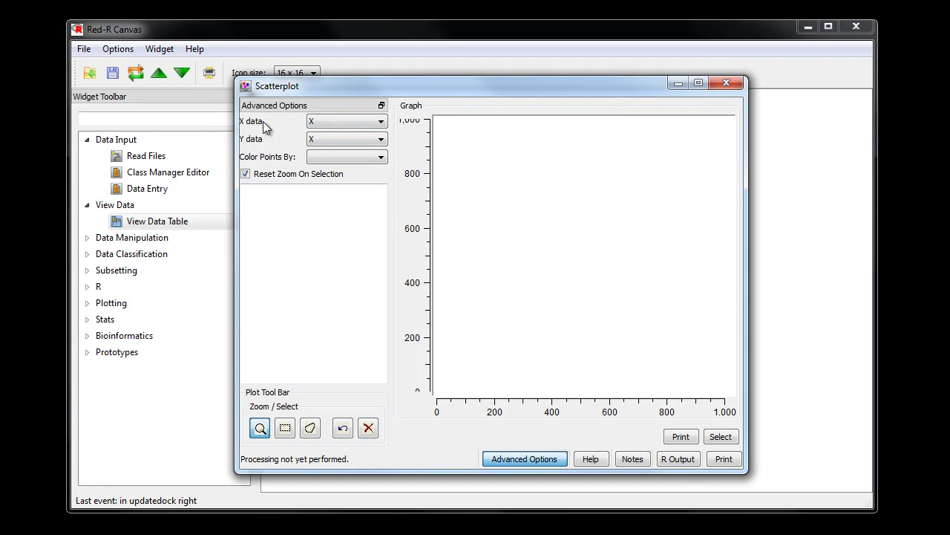
{"action": "left_click", "coordinate": [346, 125]}
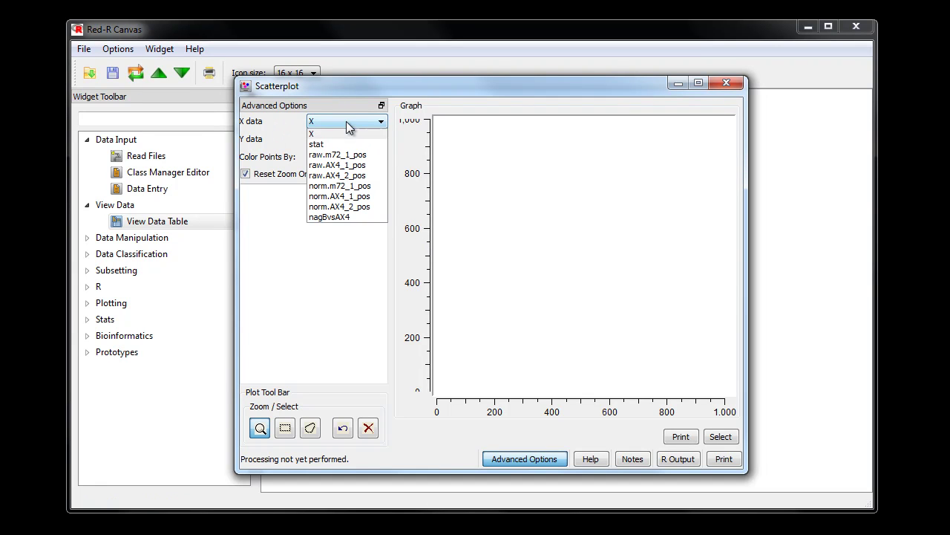
{"action": "left_click", "coordinate": [352, 155]}
{"action": "left_click", "coordinate": [355, 141]}
{"action": "left_click", "coordinate": [355, 193]}
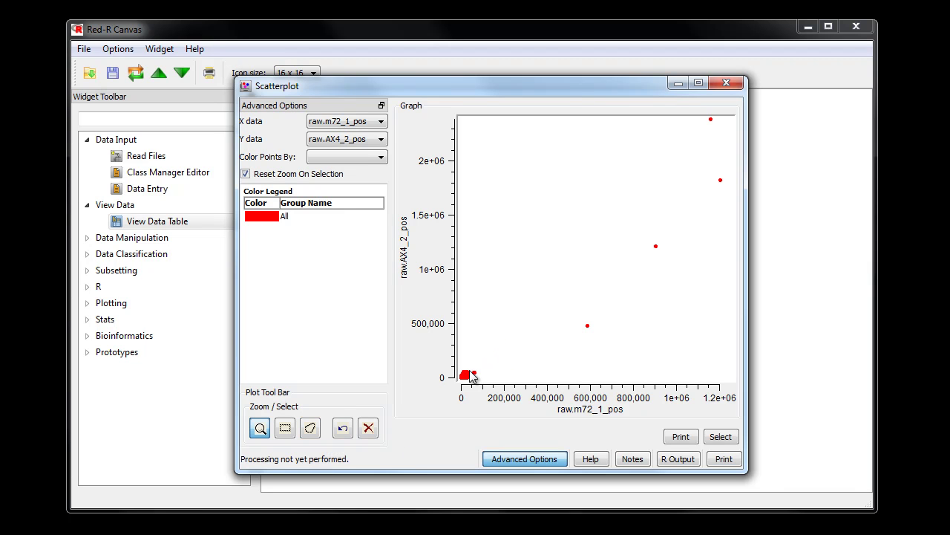
- Zoom the scatterplot in on the dense cluster of points near the origin
{"action": "scroll", "coordinate": [470, 376], "scroll_direction": "up", "scroll_amount": 1}
{"action": "scroll", "coordinate": [470, 376], "scroll_direction": "up", "scroll_amount": 1}
{"action": "left_click_drag", "start_coordinate": [498, 364], "coordinate": [456, 389]}
{"action": "left_click_drag", "start_coordinate": [510, 335], "coordinate": [463, 375]}
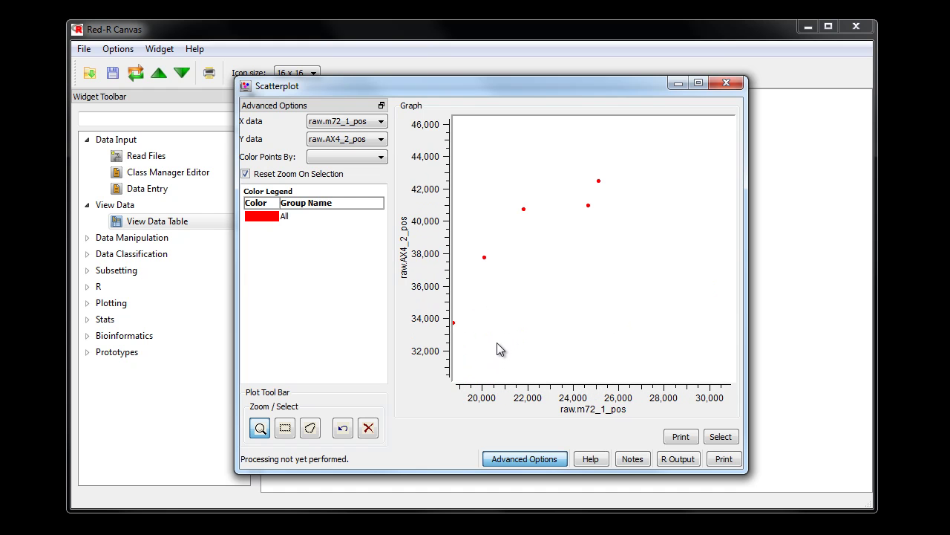
{"action": "scroll", "coordinate": [497, 341], "scroll_direction": "down", "scroll_amount": 2}
{"action": "scroll", "coordinate": [496, 342], "scroll_direction": "down", "scroll_amount": 2}
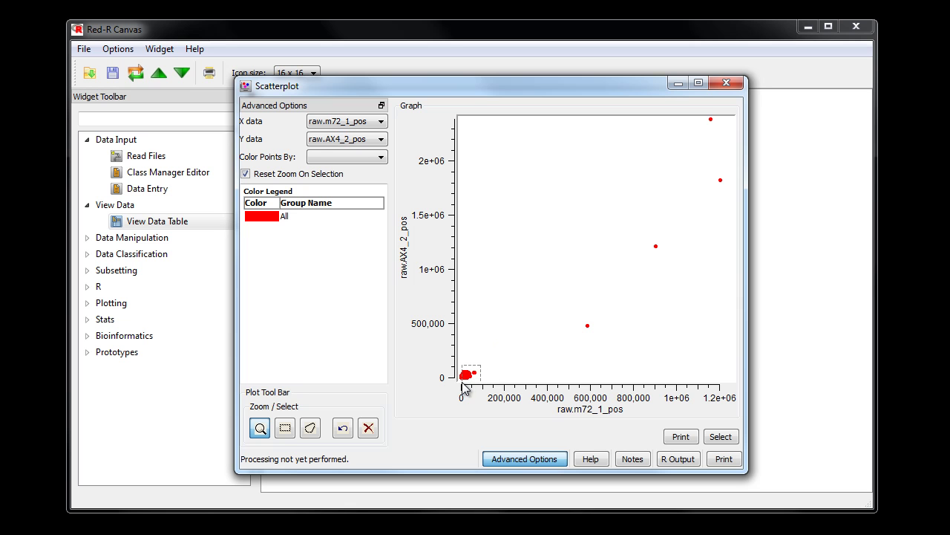
{"action": "scroll", "coordinate": [466, 375], "scroll_direction": "up", "scroll_amount": 4}
{"action": "left_click_drag", "start_coordinate": [648, 196], "coordinate": [491, 356]}
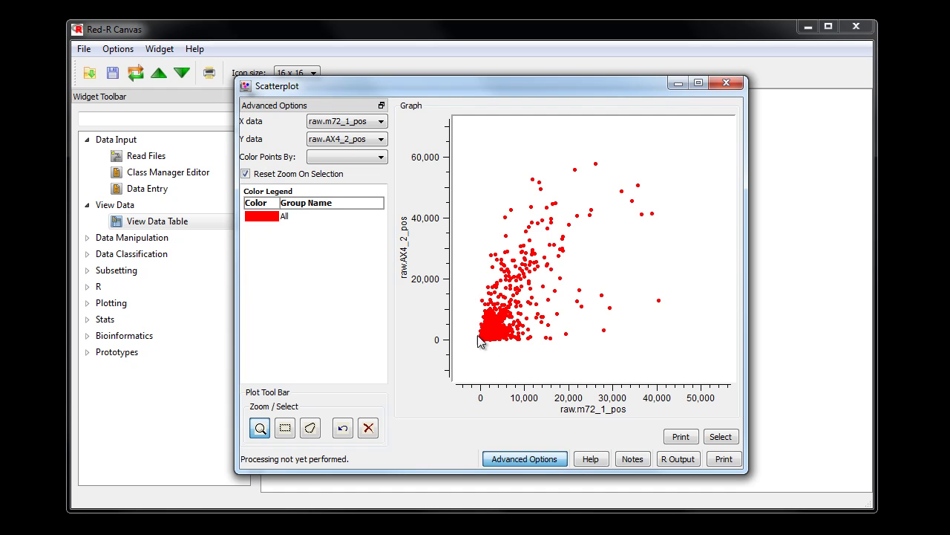
- Select the points in a rectangle spanning X about 3,500 to 34,500 and Y about 2,000 to 46,000, and commit the selection
{"action": "left_click", "coordinate": [286, 428]}
{"action": "left_click_drag", "start_coordinate": [632, 200], "coordinate": [495, 333]}
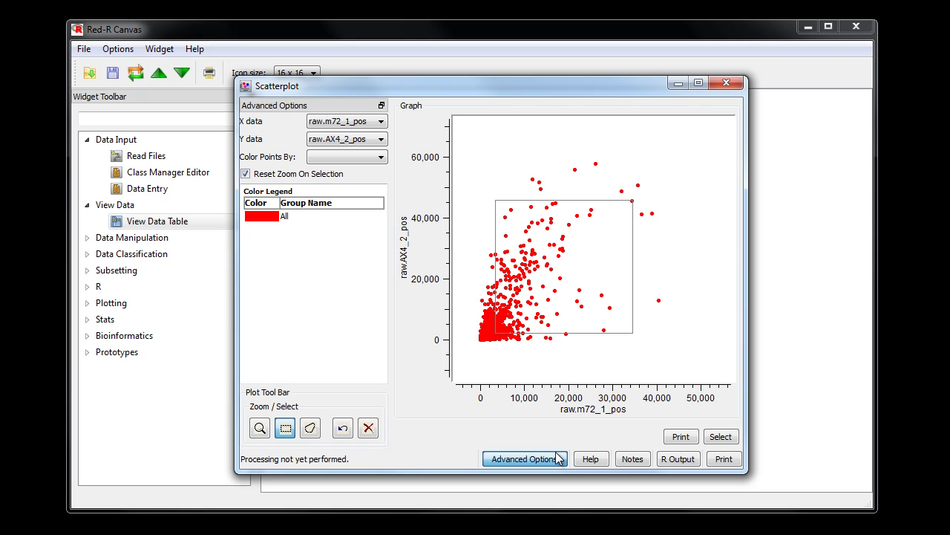
{"action": "left_click", "coordinate": [721, 436]}
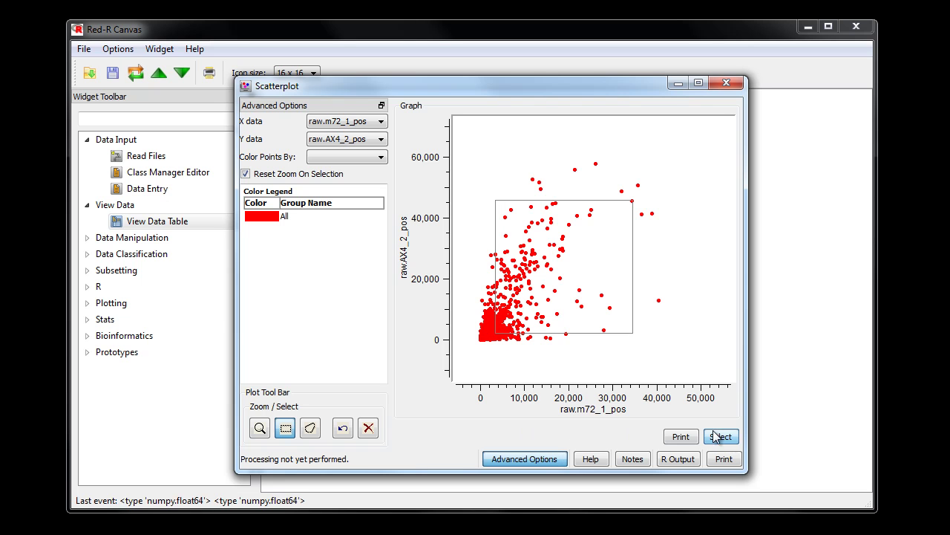
- Color the points by the Plot_4 selection attribute, zoom in on the cluster to inspect the groups, and close the Scatterplot widget
{"action": "left_click", "coordinate": [380, 160]}
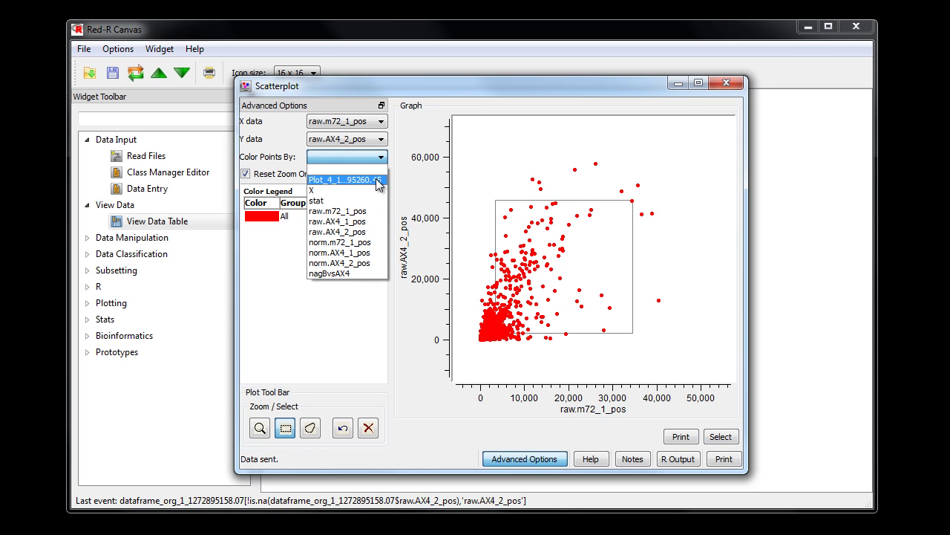
{"action": "left_click", "coordinate": [378, 181]}
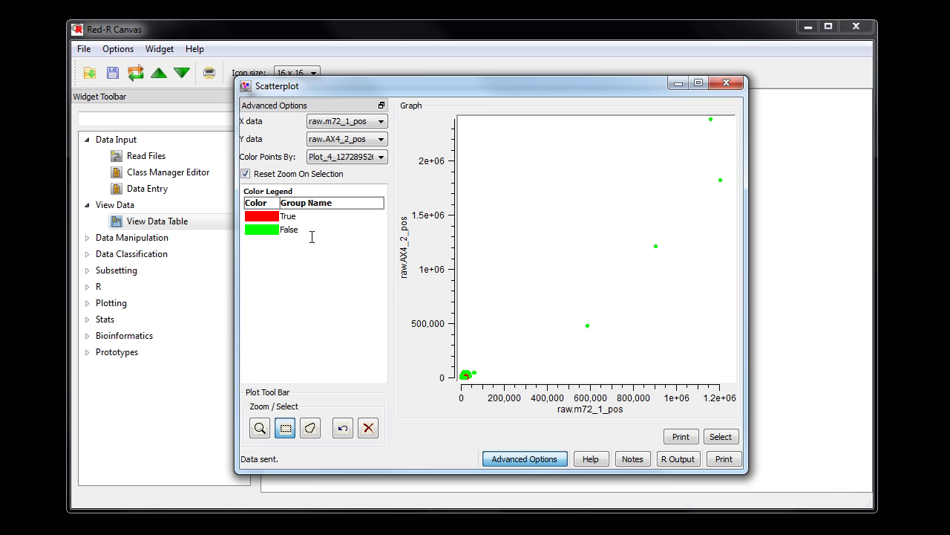
{"action": "left_click", "coordinate": [261, 430]}
{"action": "left_click_drag", "start_coordinate": [496, 354], "coordinate": [460, 383]}
{"action": "left_click_drag", "start_coordinate": [569, 277], "coordinate": [469, 351]}
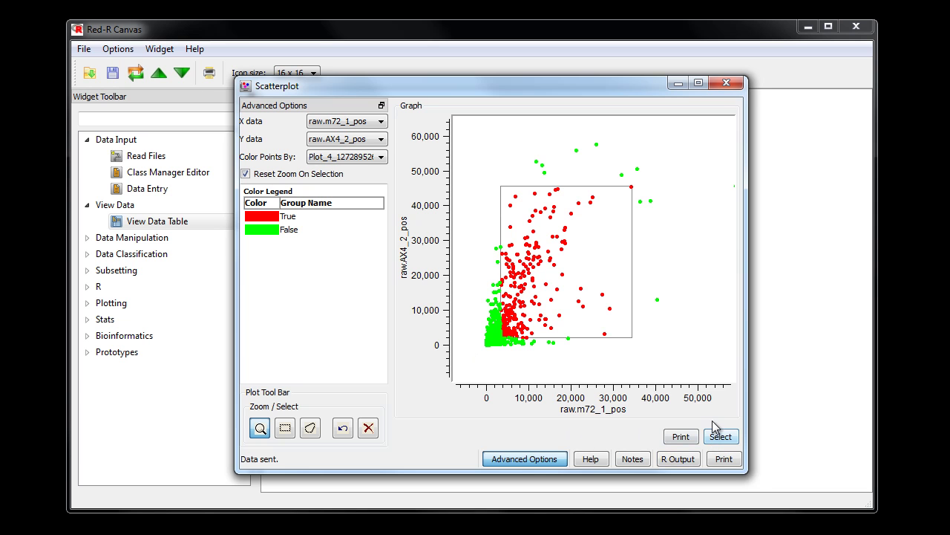
{"action": "left_click", "coordinate": [725, 84]}
- Add a second View Data Table widget and connect the Scatterplot output to it
{"action": "left_click", "coordinate": [152, 115]}
{"action": "type", "text": "Da"}
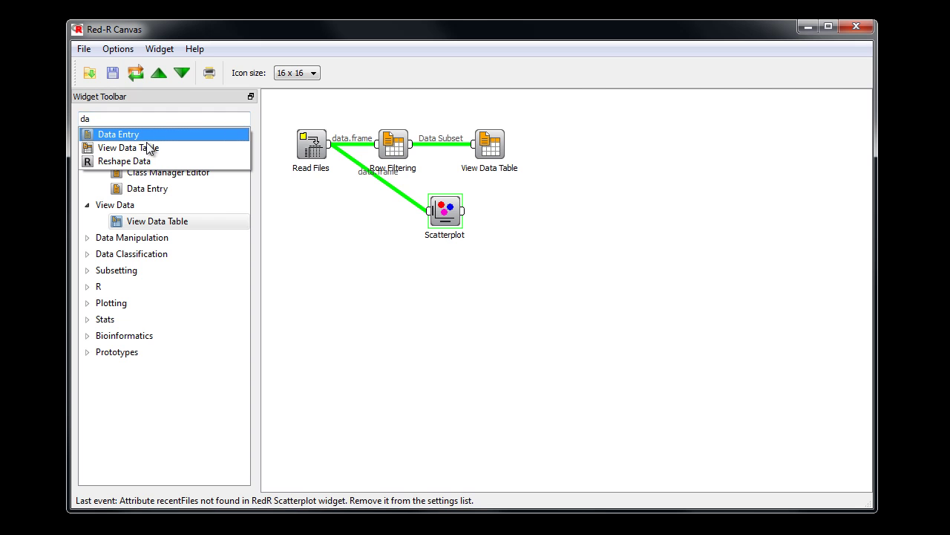
{"action": "left_click", "coordinate": [152, 146]}
{"action": "left_click_drag", "start_coordinate": [463, 211], "coordinate": [519, 216]}
- Open the second View Data Table widget and browse down through the rows selected in the scatterplot
{"action": "left_click", "coordinate": [528, 219]}
{"action": "double_click", "coordinate": [528, 219]}
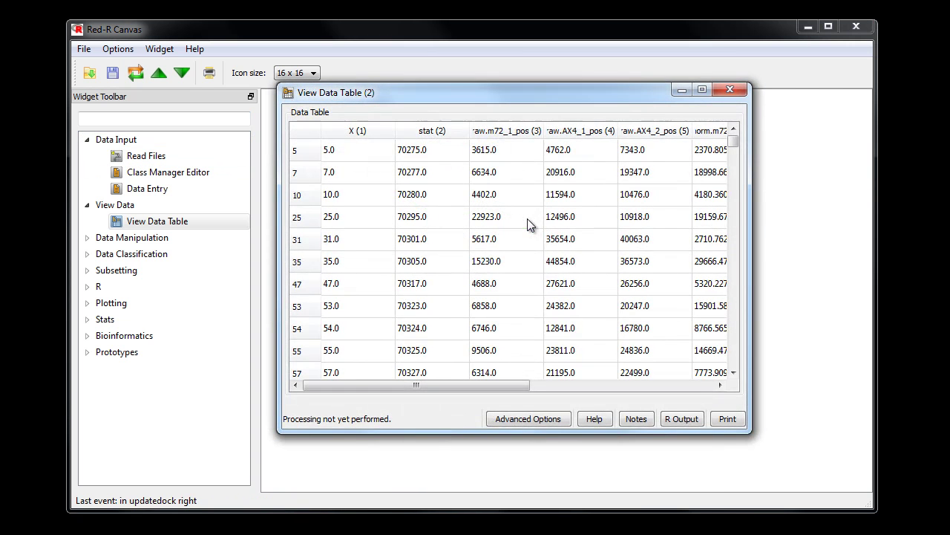
{"action": "left_click_drag", "start_coordinate": [734, 141], "coordinate": [732, 363]}
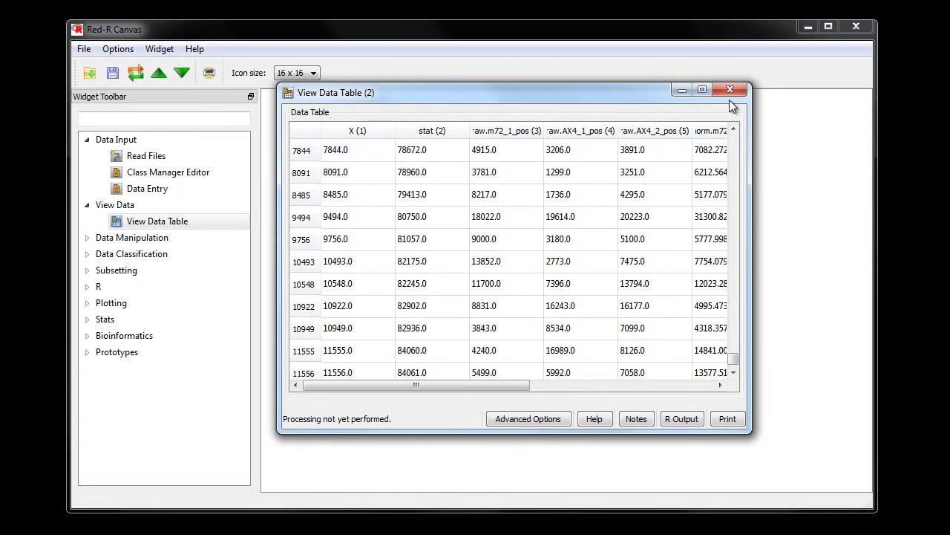